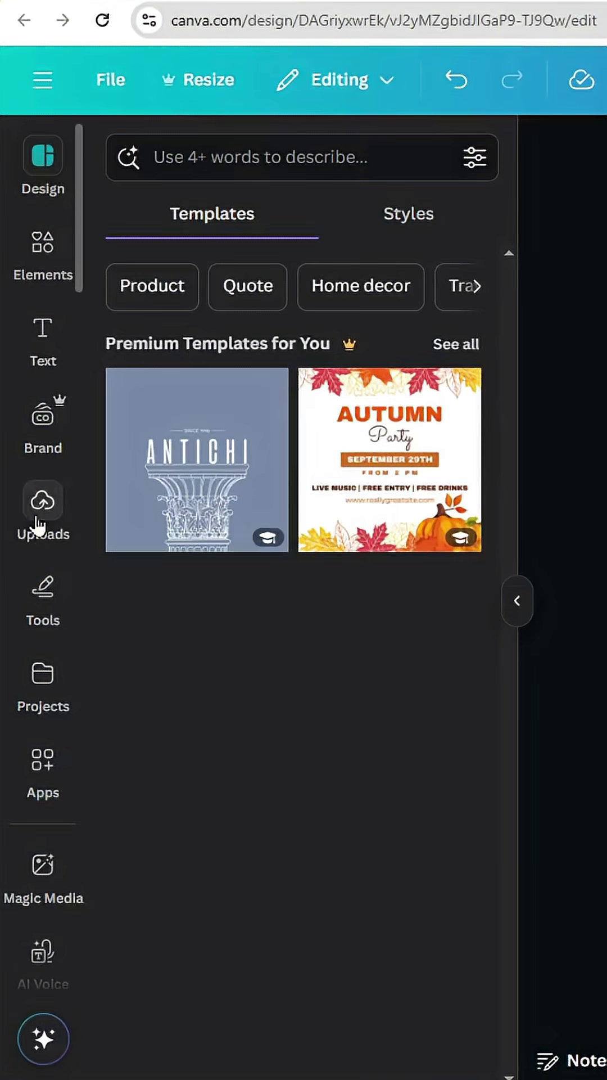
Place the man-in-cap photo from Uploads and enlarge it to cover the whole square page
{"action": "left_click", "coordinate": [43, 511]}
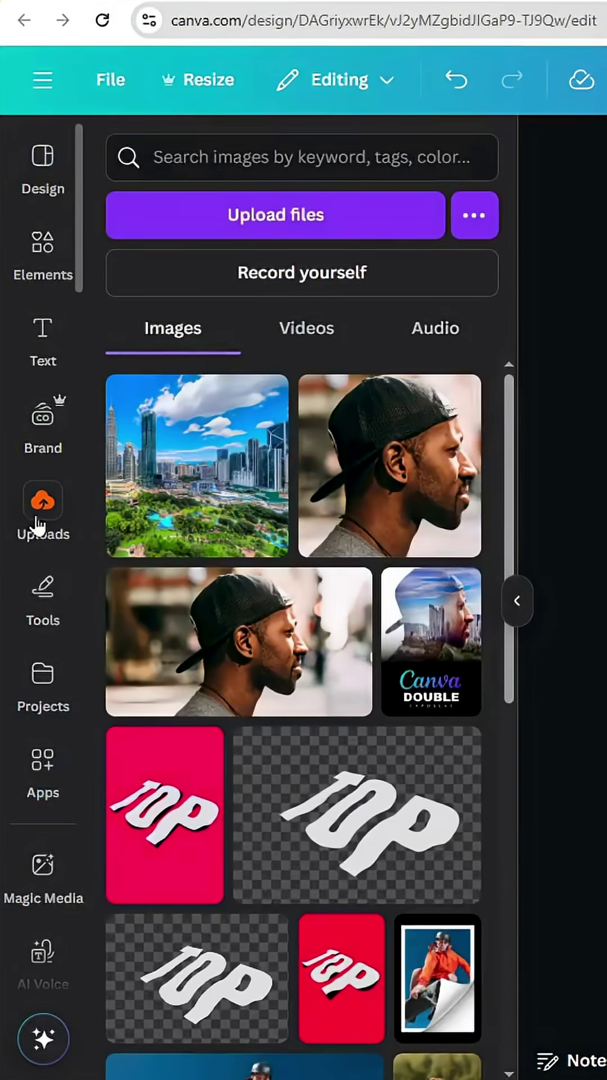
{"action": "mouse_move", "coordinate": [390, 465]}
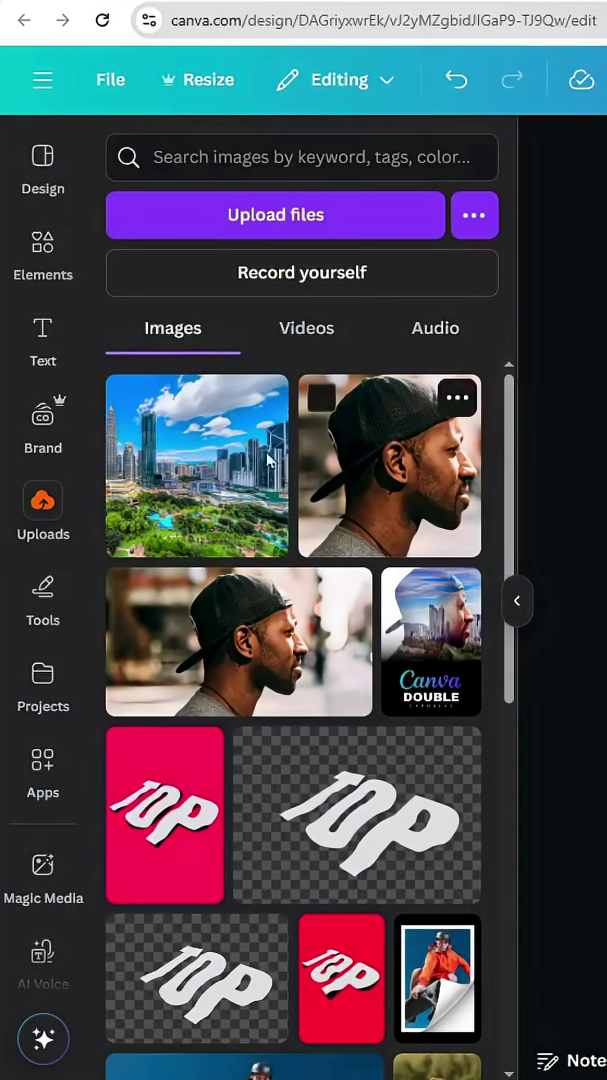
{"action": "left_click_drag", "start_coordinate": [356, 472], "coordinate": [557, 472]}
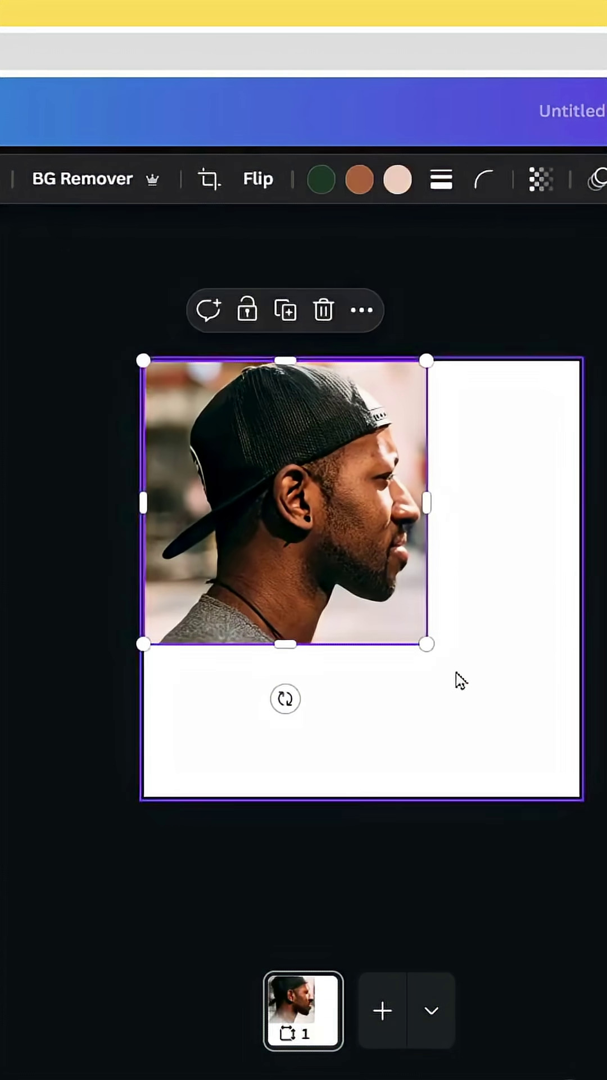
{"action": "left_click_drag", "start_coordinate": [428, 645], "coordinate": [592, 808]}
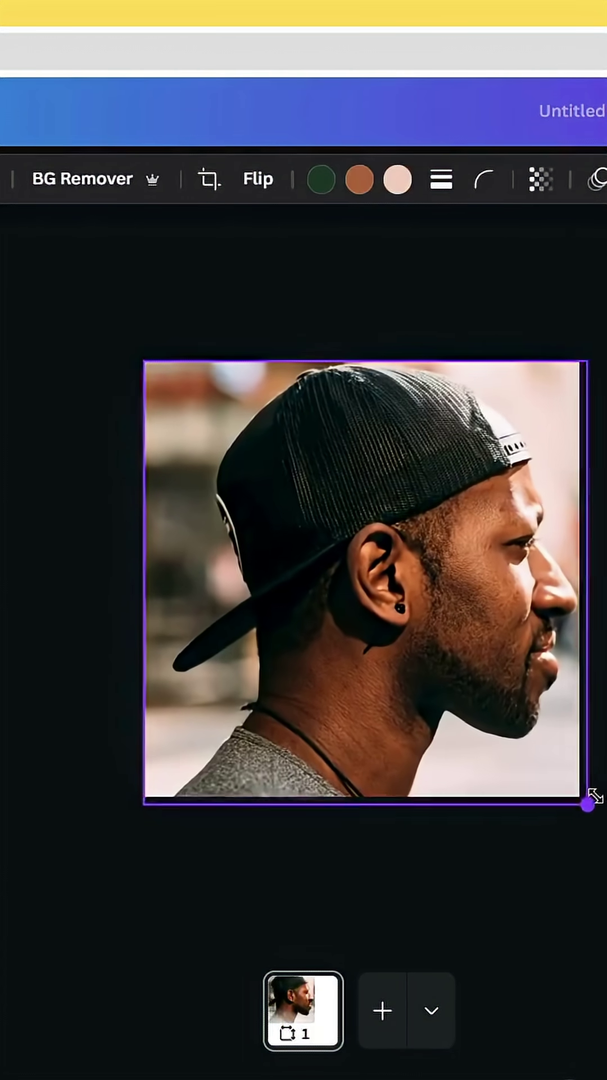
{"action": "left_click_drag", "start_coordinate": [139, 357], "coordinate": [131, 349]}
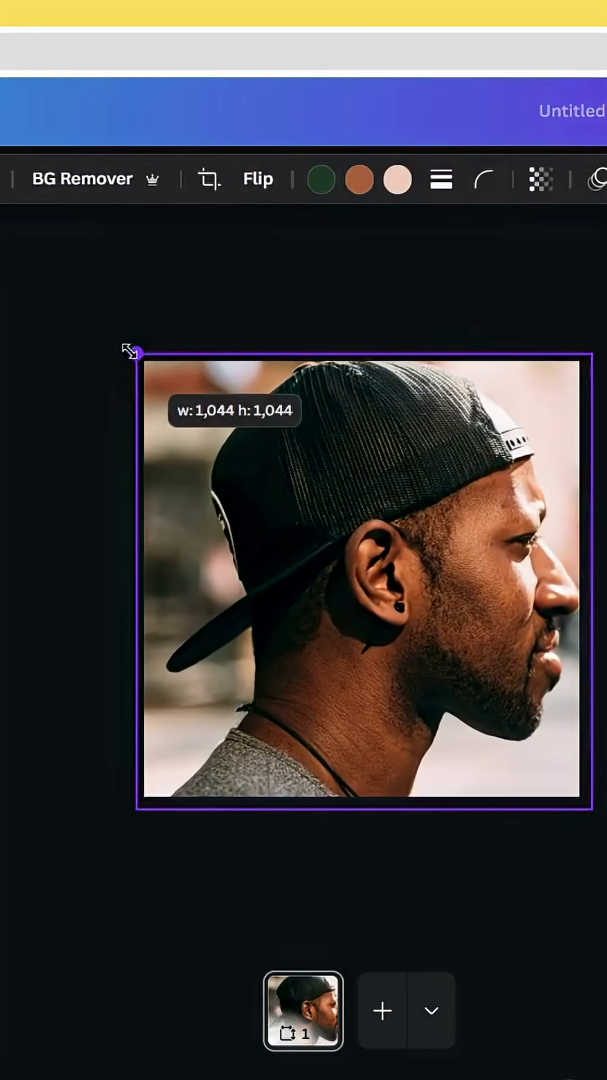
Remove the portrait's background and apply a custom Duotone effect
{"action": "left_click", "coordinate": [70, 183]}
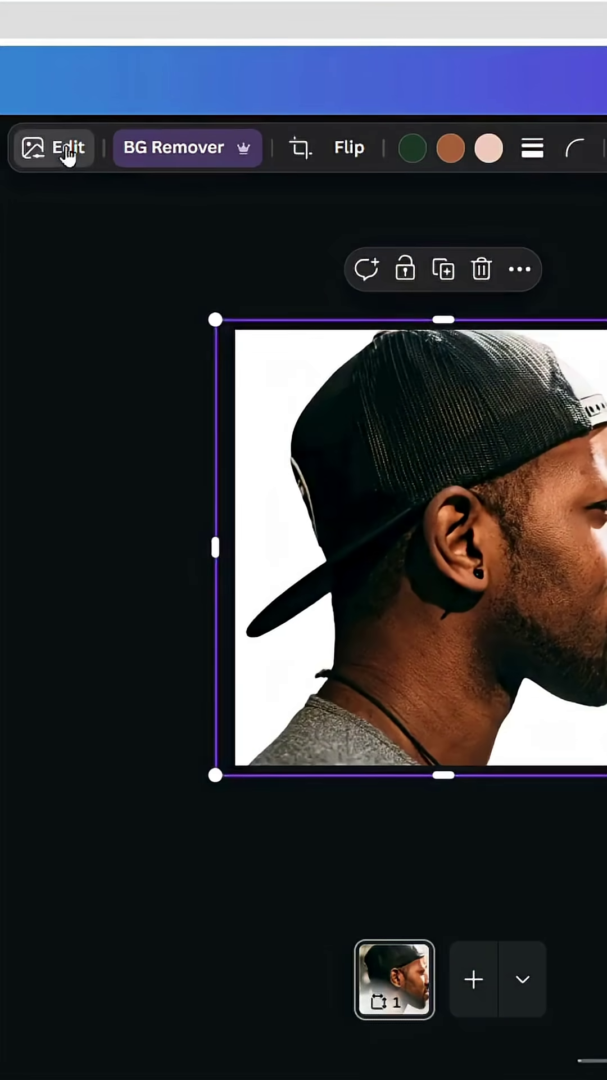
{"action": "left_click", "coordinate": [68, 150]}
{"action": "scroll", "coordinate": [253, 590], "scroll_direction": "down", "scroll_amount": 2}
{"action": "left_click", "coordinate": [215, 772]}
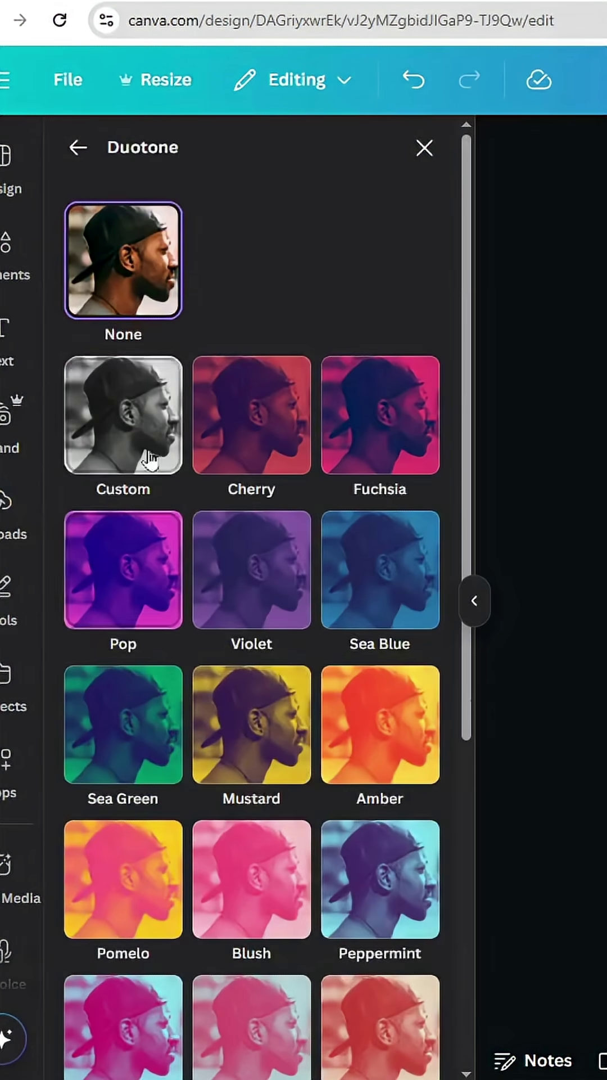
{"action": "left_click", "coordinate": [123, 415]}
Set the custom duotone highlights and shadows both to black
{"action": "left_click", "coordinate": [419, 540]}
{"action": "left_click_drag", "start_coordinate": [472, 675], "coordinate": [427, 713]}
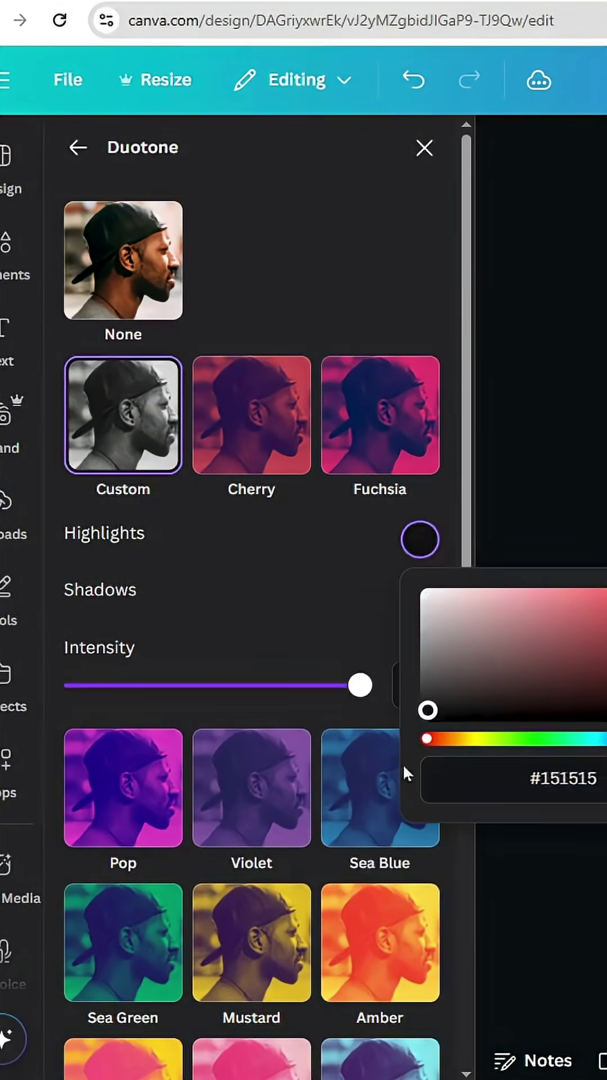
{"action": "left_click", "coordinate": [322, 568]}
{"action": "left_click", "coordinate": [420, 597]}
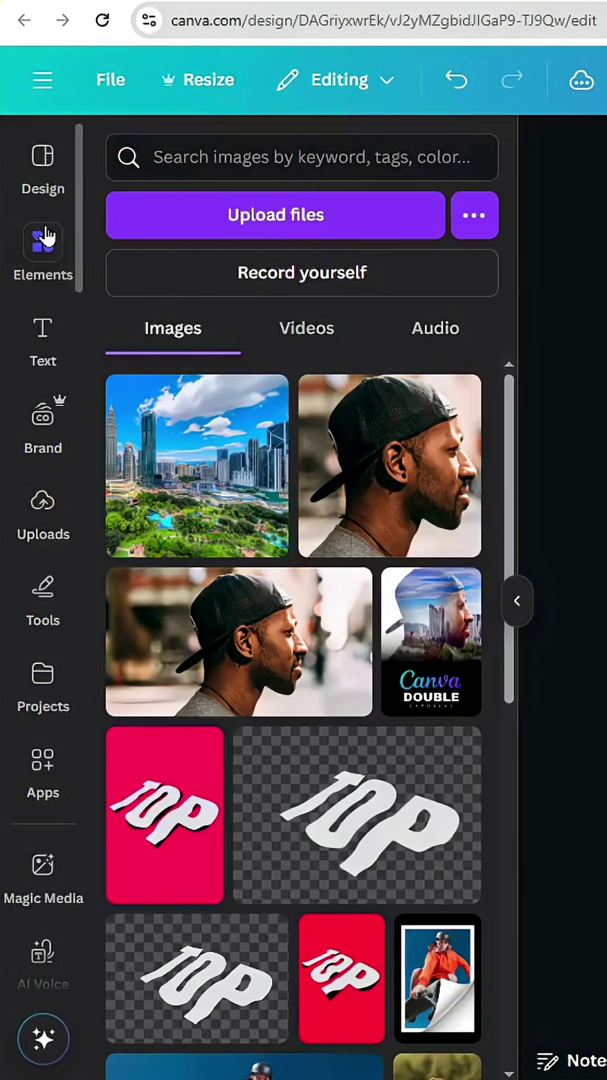
{"action": "left_click", "coordinate": [44, 241]}
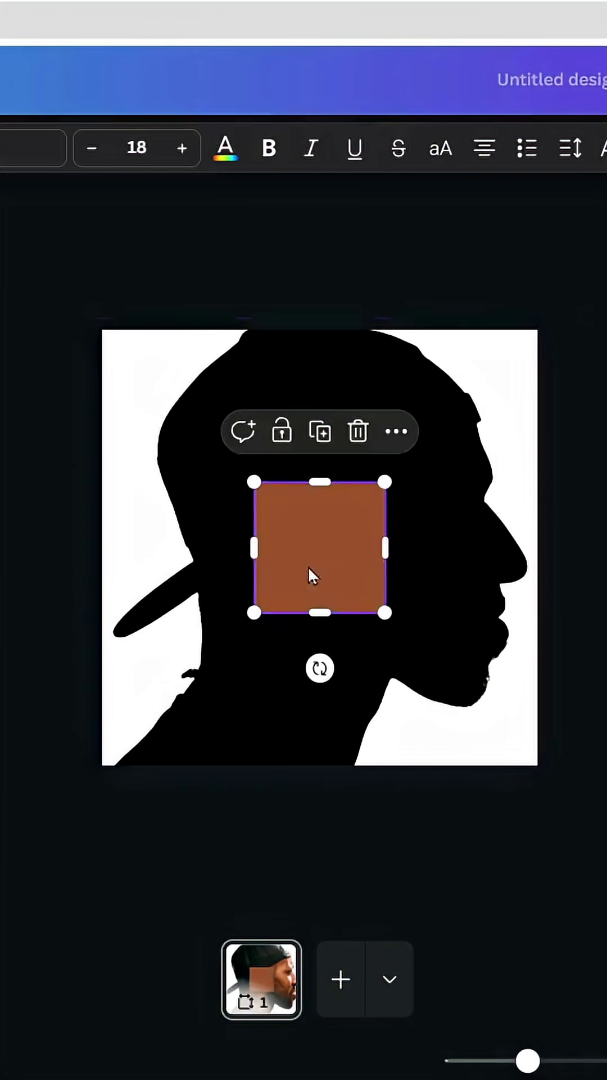
Add a black square at the top-right and stretch it rightward and down over the silhouette
{"action": "left_click_drag", "start_coordinate": [311, 571], "coordinate": [386, 400]}
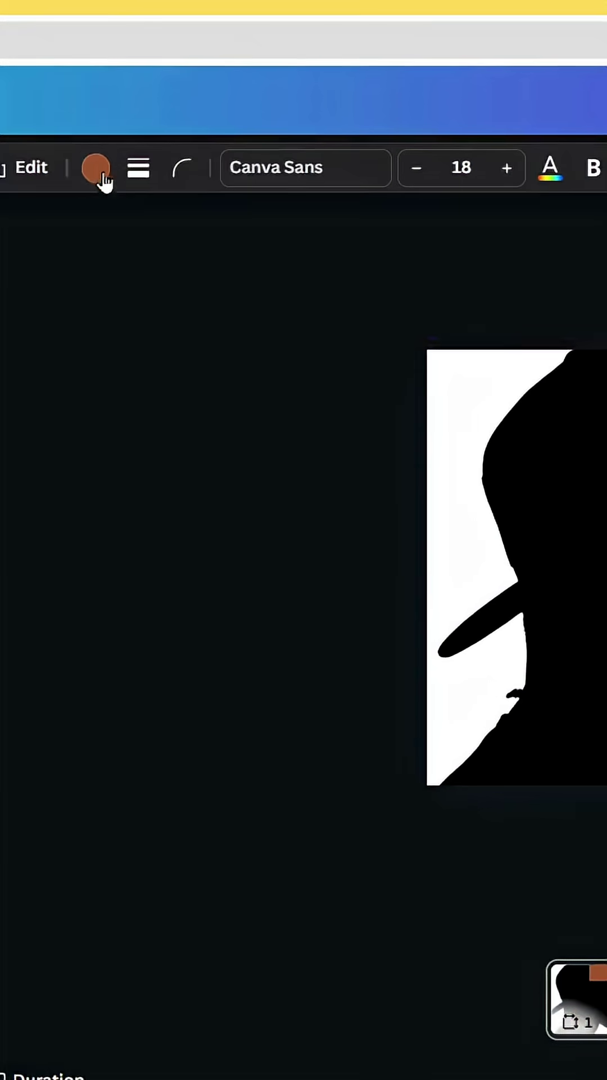
{"action": "left_click", "coordinate": [97, 168]}
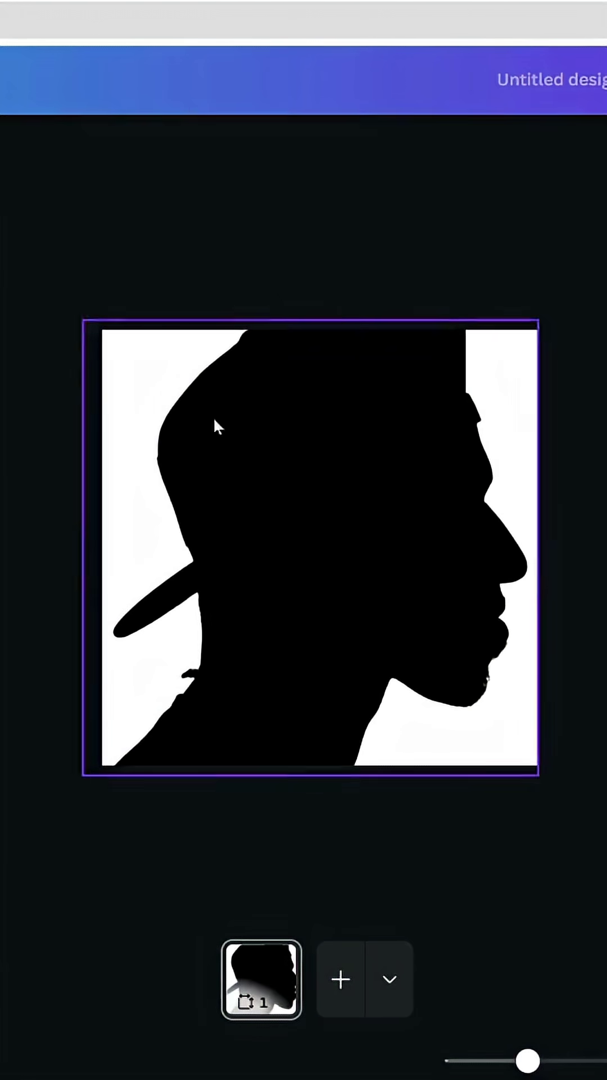
{"action": "left_click", "coordinate": [432, 405]}
{"action": "left_click_drag", "start_coordinate": [467, 385], "coordinate": [582, 385]}
{"action": "left_click_drag", "start_coordinate": [459, 447], "coordinate": [458, 815]}
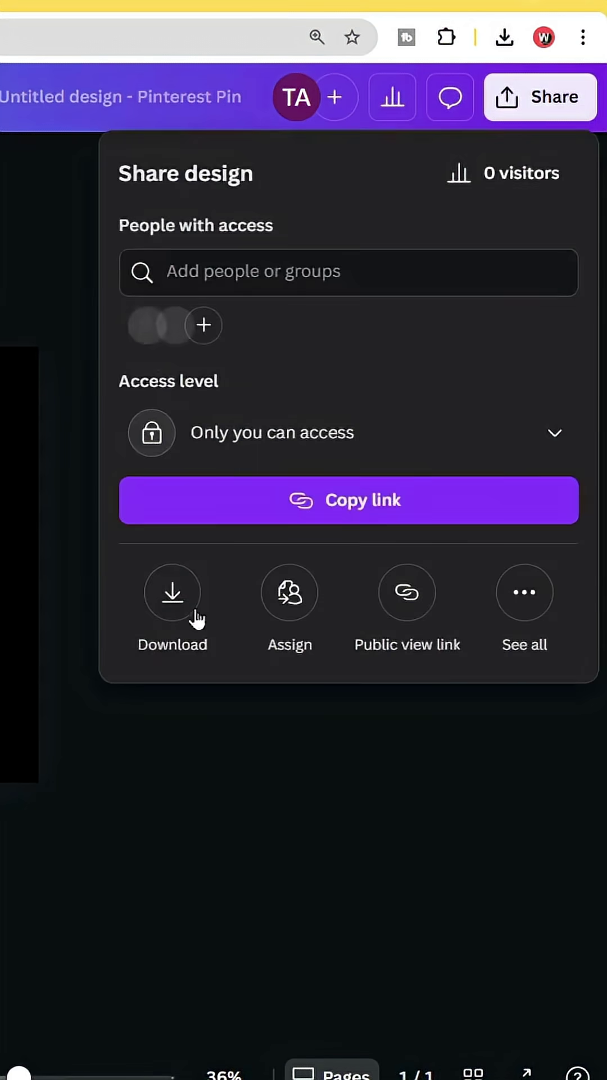
Export the black silhouette design as a PNG file
{"action": "left_click", "coordinate": [171, 590]}
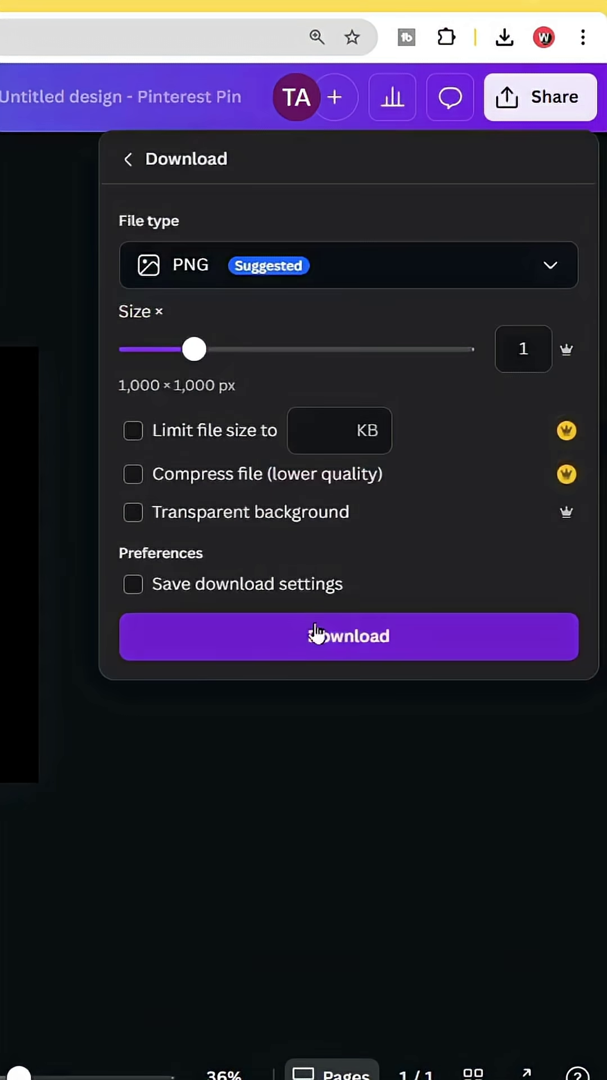
{"action": "left_click", "coordinate": [329, 635]}
{"action": "left_click", "coordinate": [504, 38]}
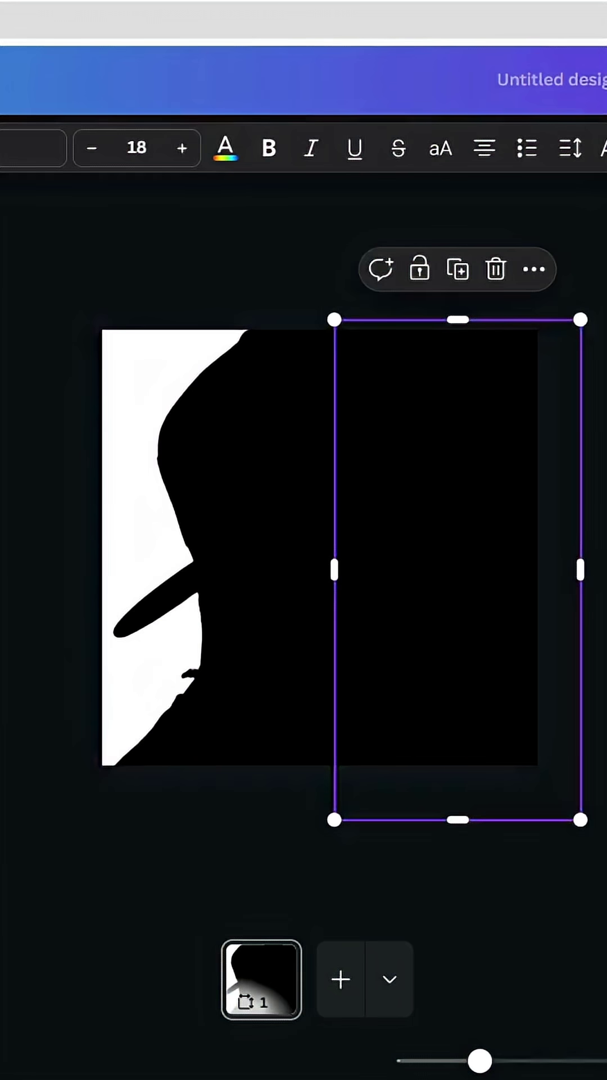
Delete the black box and the silhouette image from the page
{"action": "left_click", "coordinate": [497, 270]}
{"action": "left_click", "coordinate": [372, 471]}
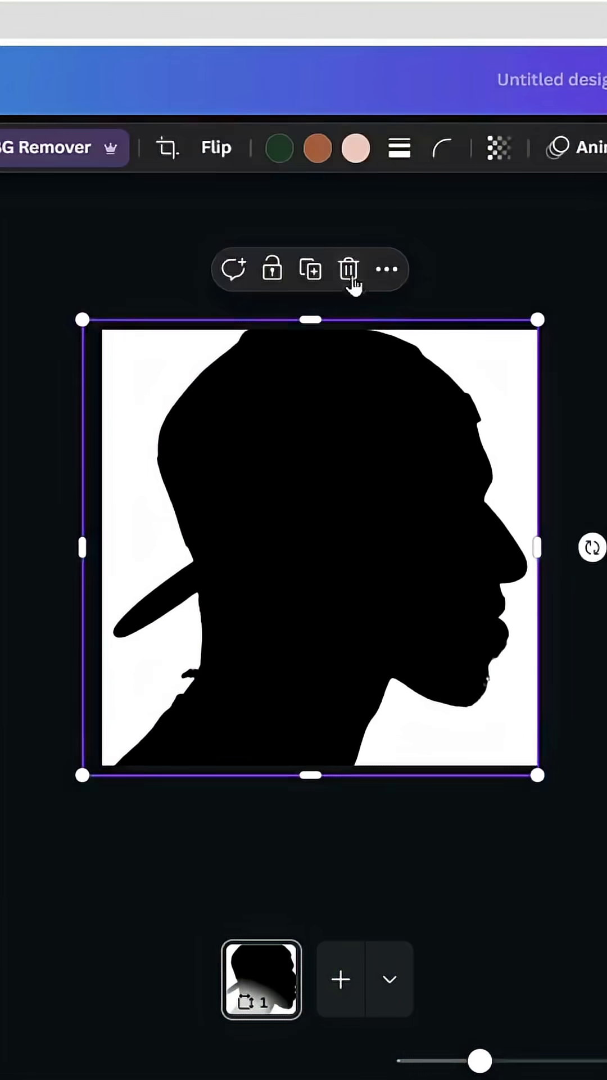
{"action": "left_click", "coordinate": [350, 268]}
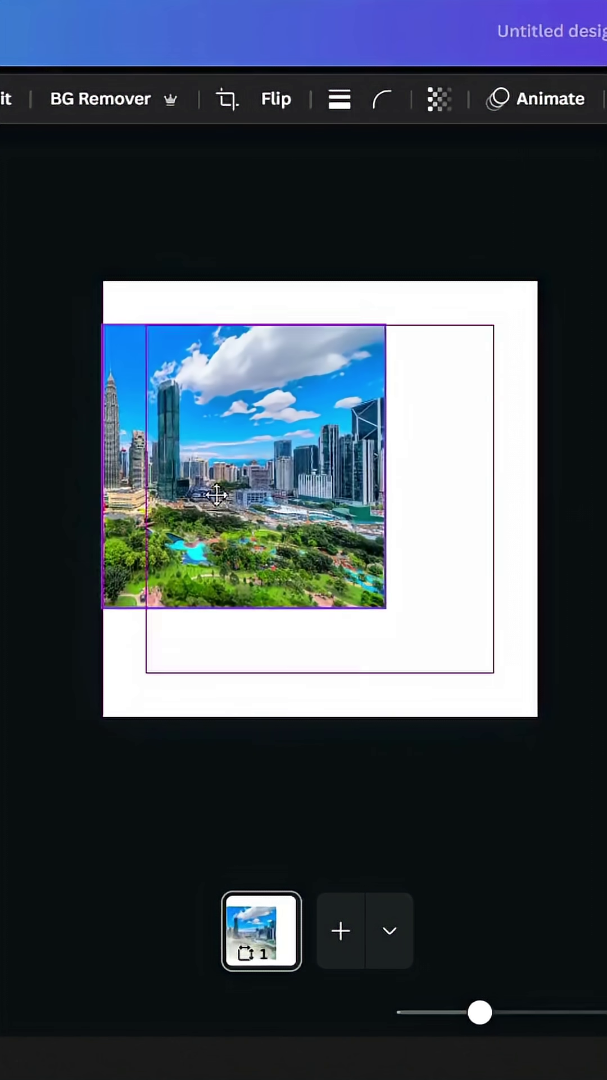
Place the city skyline image and enlarge it to fill the page
{"action": "left_click_drag", "start_coordinate": [278, 515], "coordinate": [220, 458]}
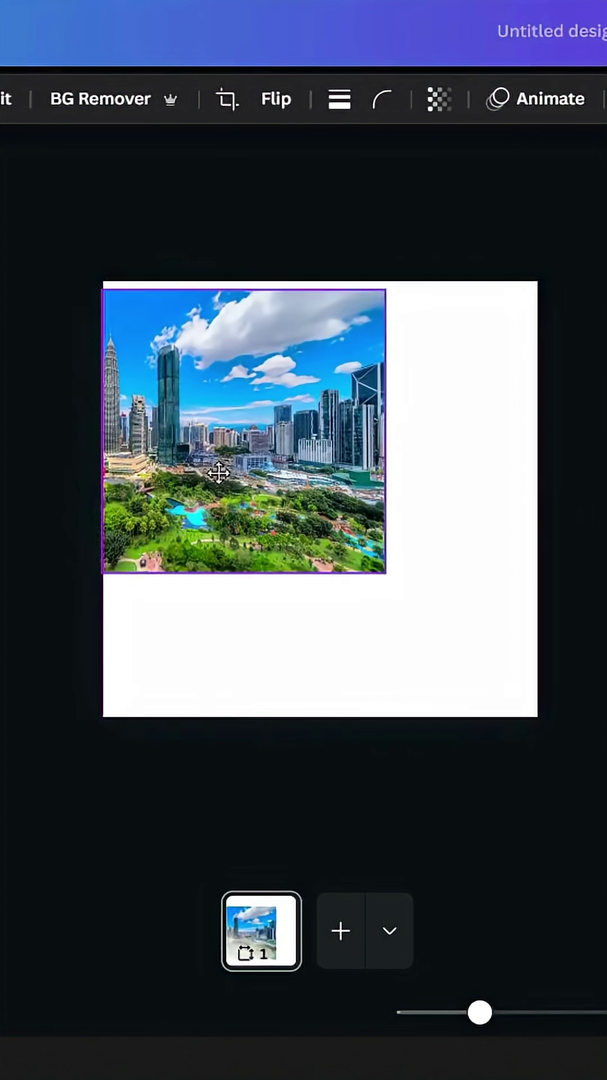
{"action": "left_click", "coordinate": [220, 457]}
{"action": "left_click_drag", "start_coordinate": [384, 561], "coordinate": [538, 716]}
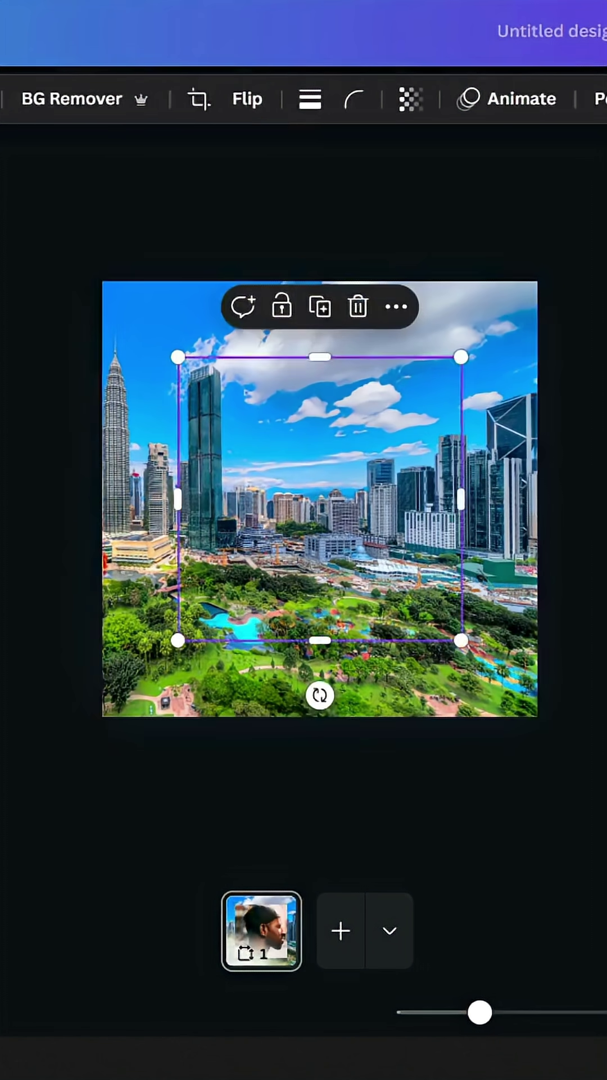
Add the man's original portrait over the skyline and enlarge it to cover the page
{"action": "left_click_drag", "start_coordinate": [321, 498], "coordinate": [246, 443]}
{"action": "left_click", "coordinate": [246, 443]}
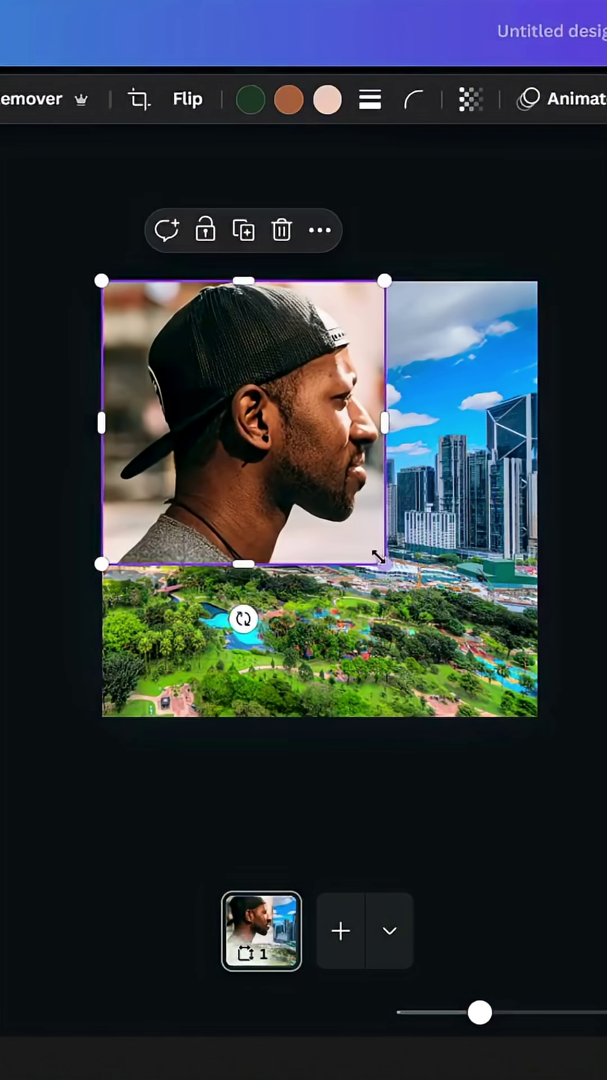
{"action": "left_click_drag", "start_coordinate": [384, 560], "coordinate": [537, 715]}
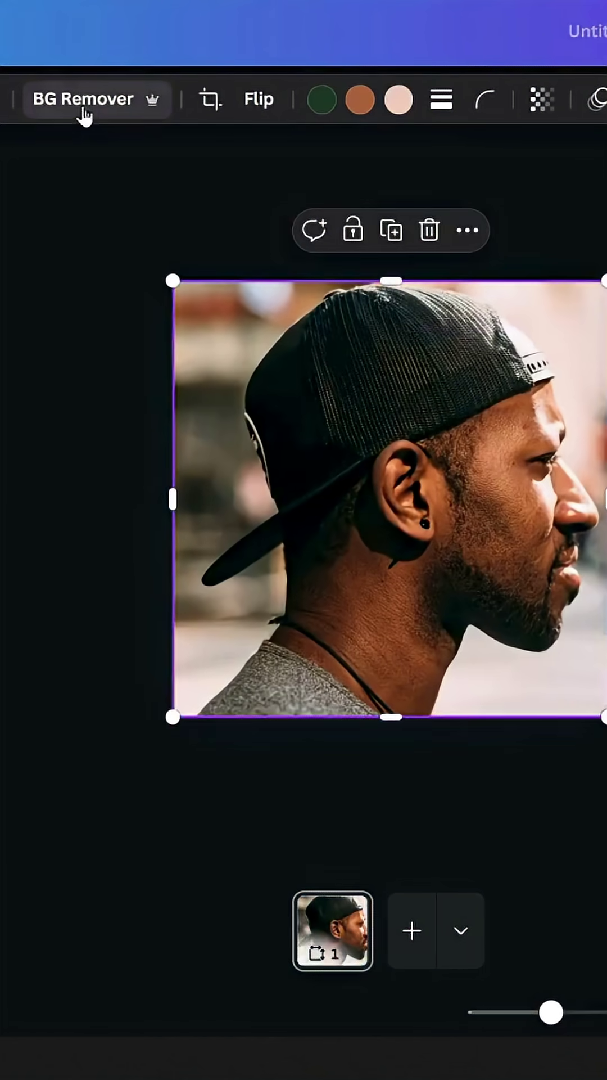
Remove the portrait's background to reveal the skyline, then show the Apps library
{"action": "left_click", "coordinate": [83, 99]}
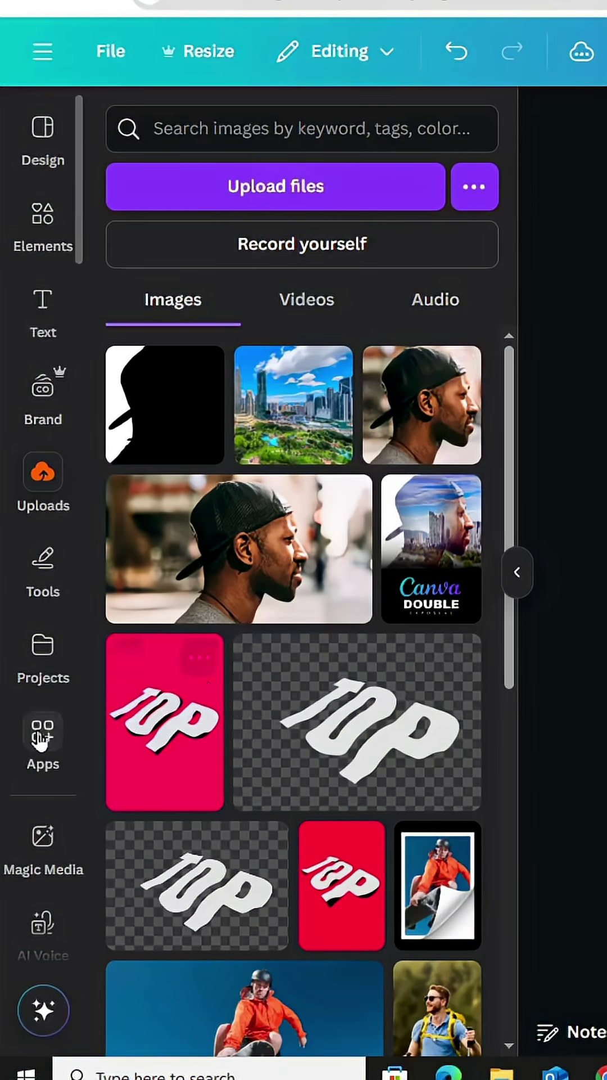
{"action": "left_click", "coordinate": [39, 742]}
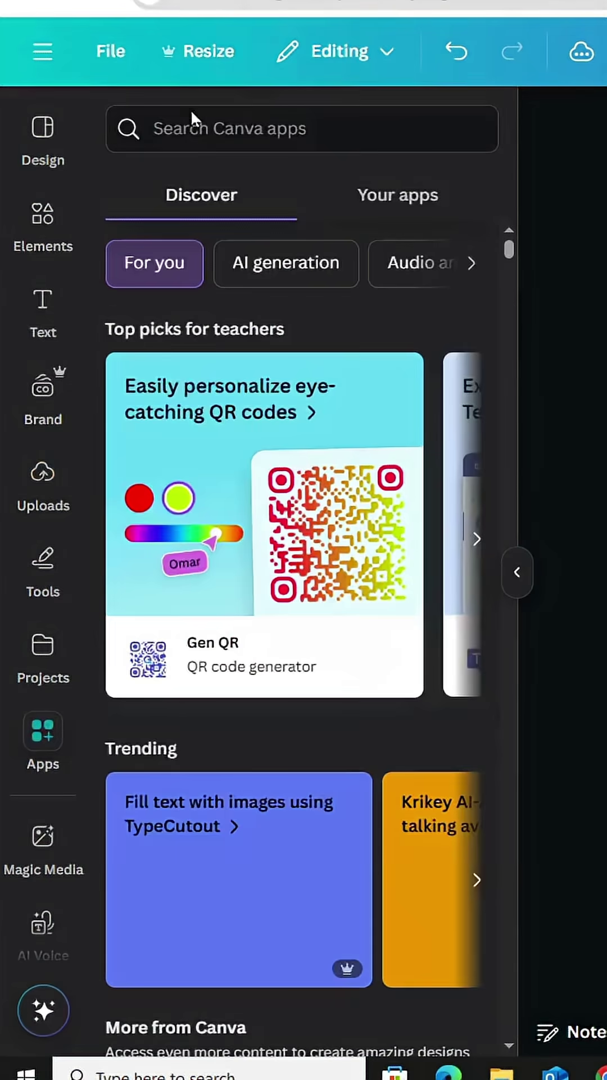
{"action": "type", "text": "im"}
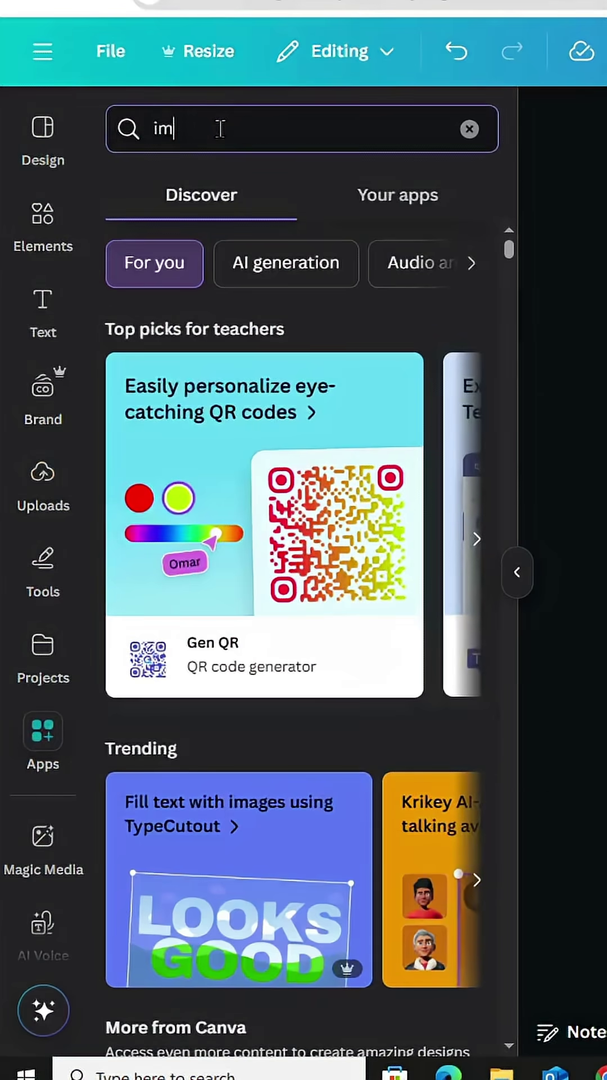
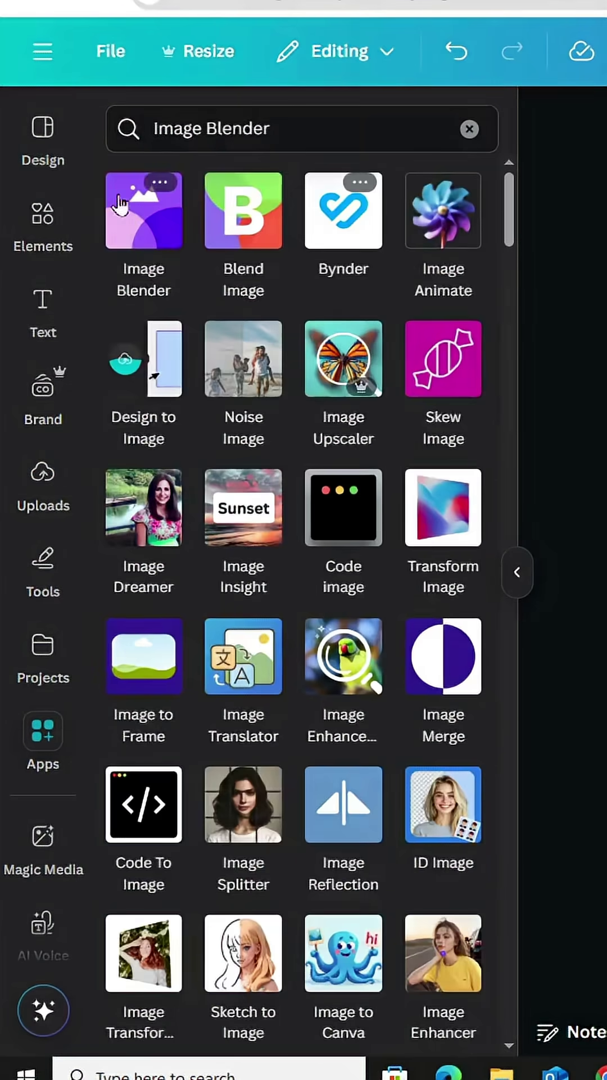
Open the Image Blender app from the Apps search results
{"action": "left_click", "coordinate": [143, 211]}
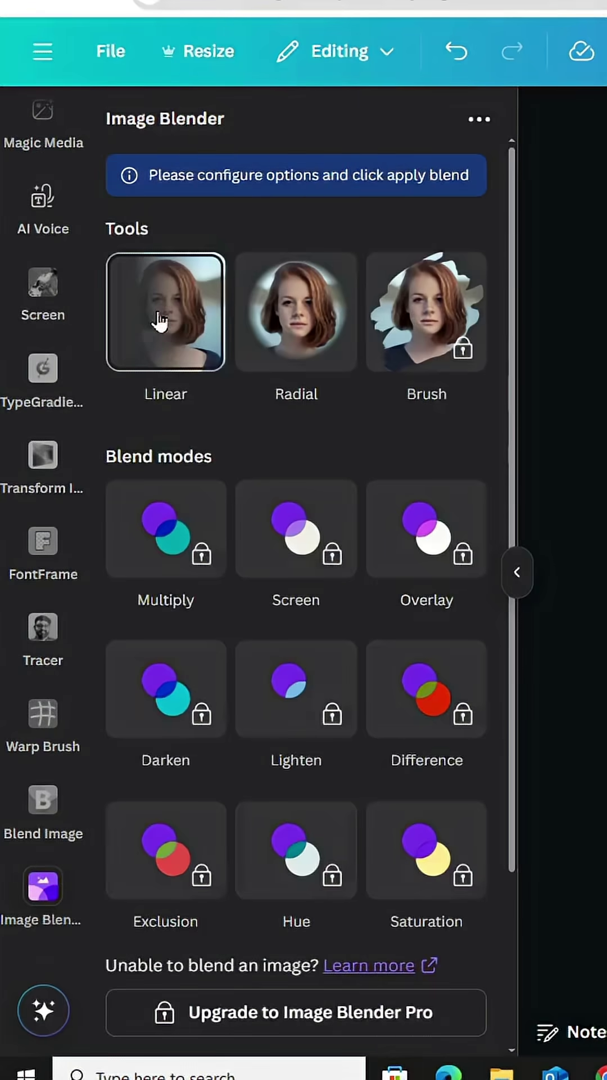
Apply a horizontal Linear blend across the face with Strength at zero, and save it
{"action": "left_click", "coordinate": [161, 319]}
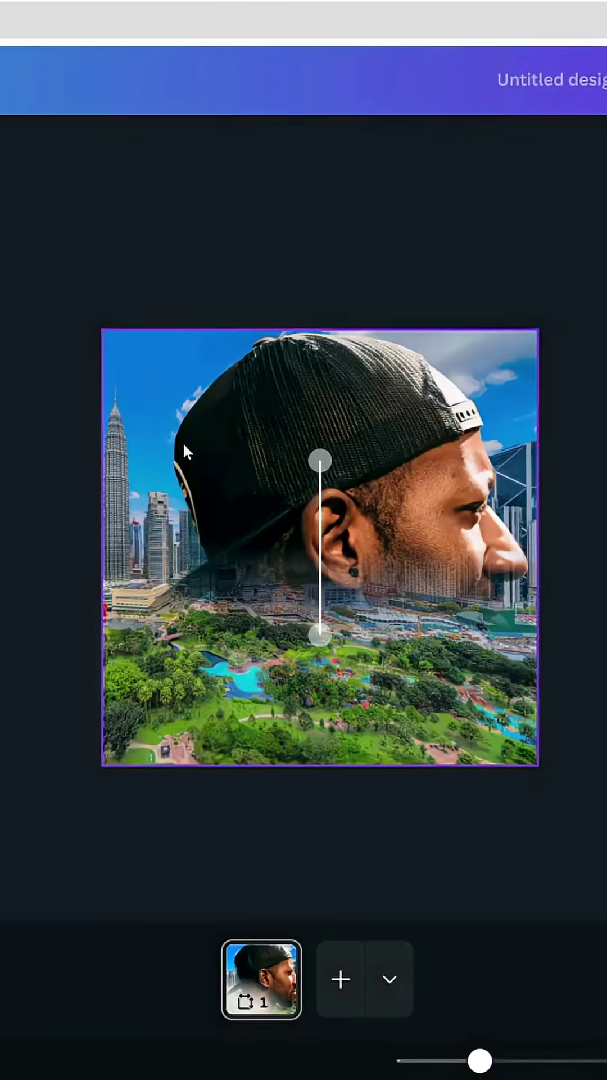
{"action": "left_click_drag", "start_coordinate": [316, 461], "coordinate": [487, 564]}
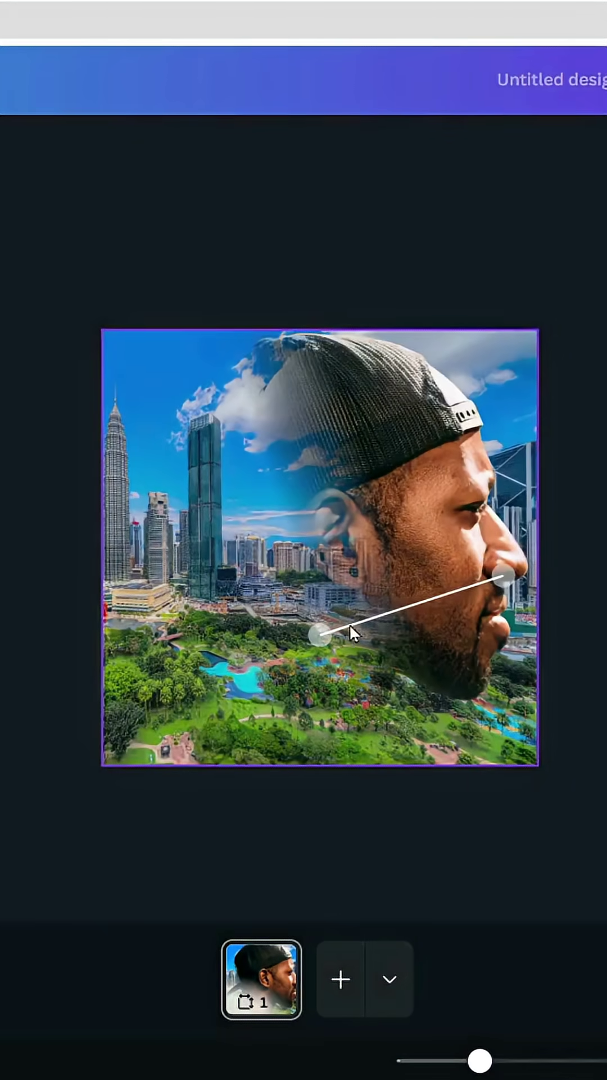
{"action": "left_click_drag", "start_coordinate": [323, 634], "coordinate": [361, 571]}
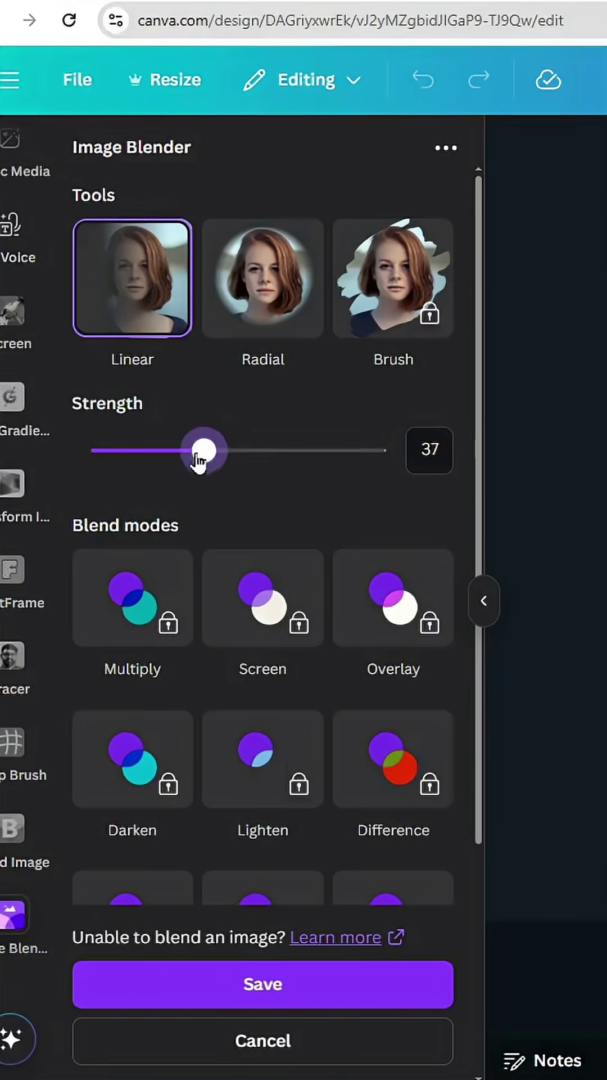
{"action": "left_click_drag", "start_coordinate": [202, 452], "coordinate": [76, 462]}
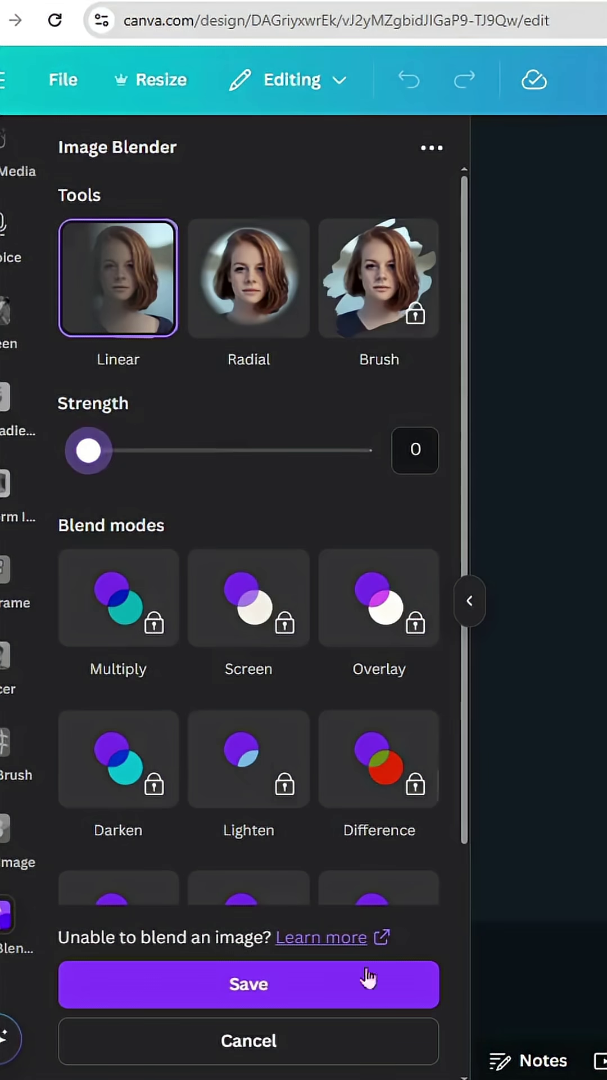
{"action": "left_click", "coordinate": [248, 982]}
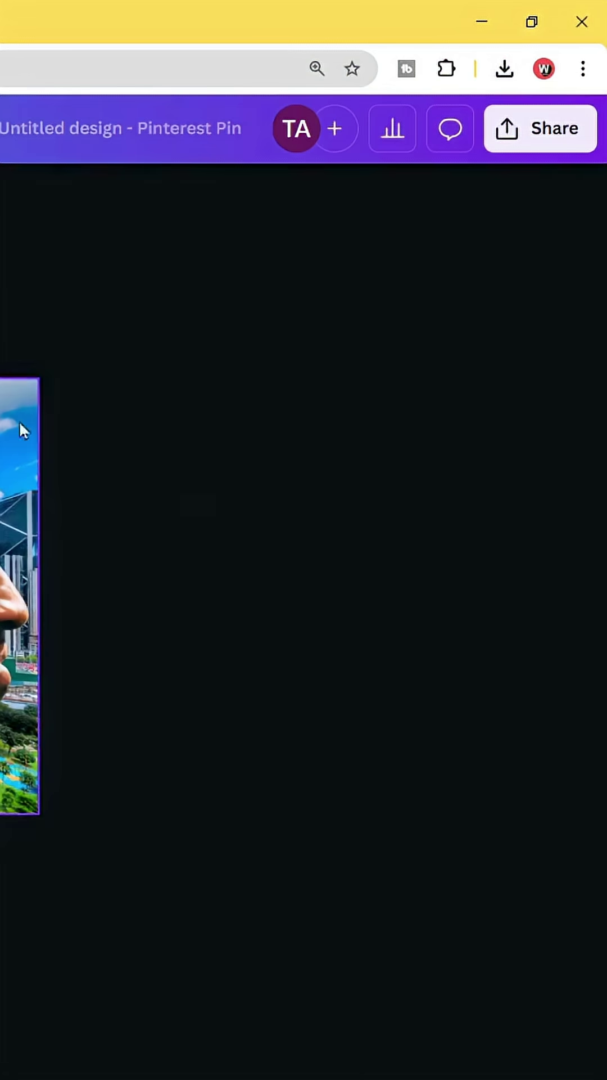
Download the design as a PNG and confirm it in Chrome's download history
{"action": "left_click", "coordinate": [566, 139]}
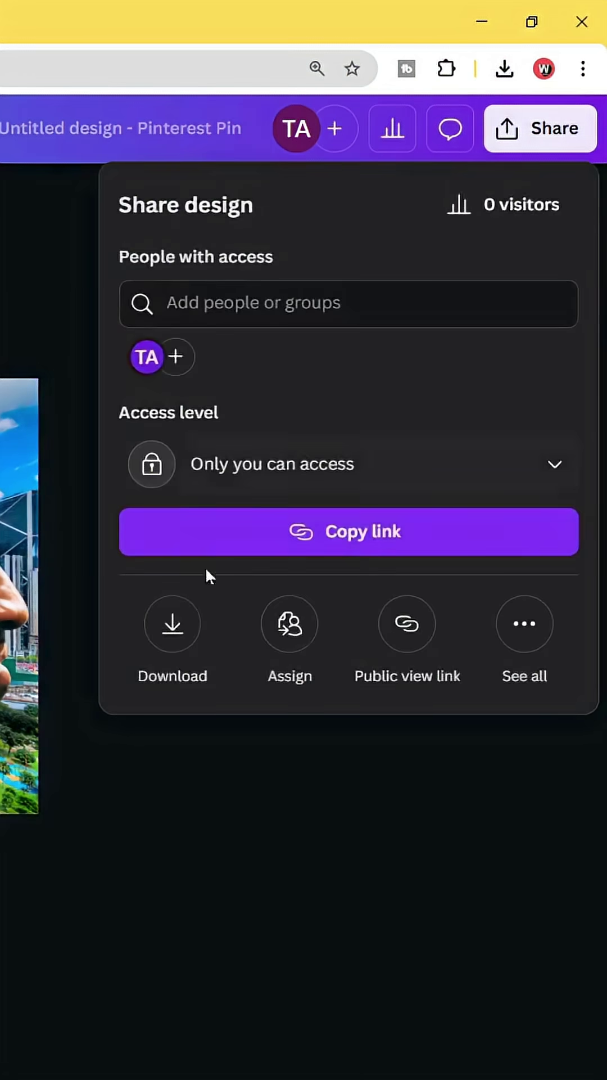
{"action": "left_click", "coordinate": [172, 624]}
{"action": "left_click", "coordinate": [348, 667]}
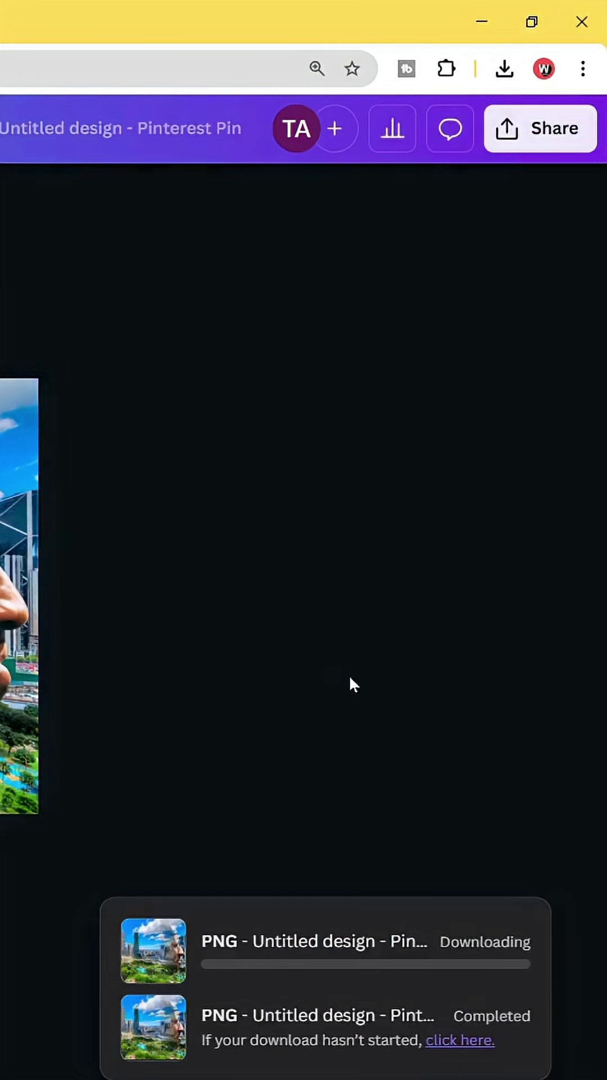
{"action": "left_click", "coordinate": [504, 69]}
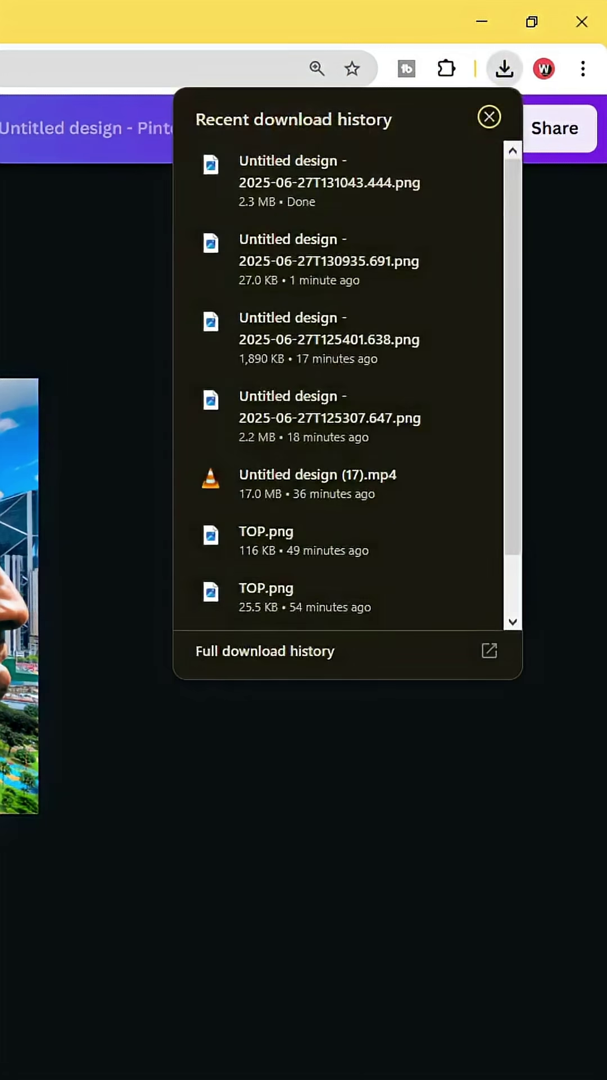
{"action": "left_click", "coordinate": [489, 117]}
Delete the blended face overlay and the city image from the page
{"action": "left_click", "coordinate": [339, 472]}
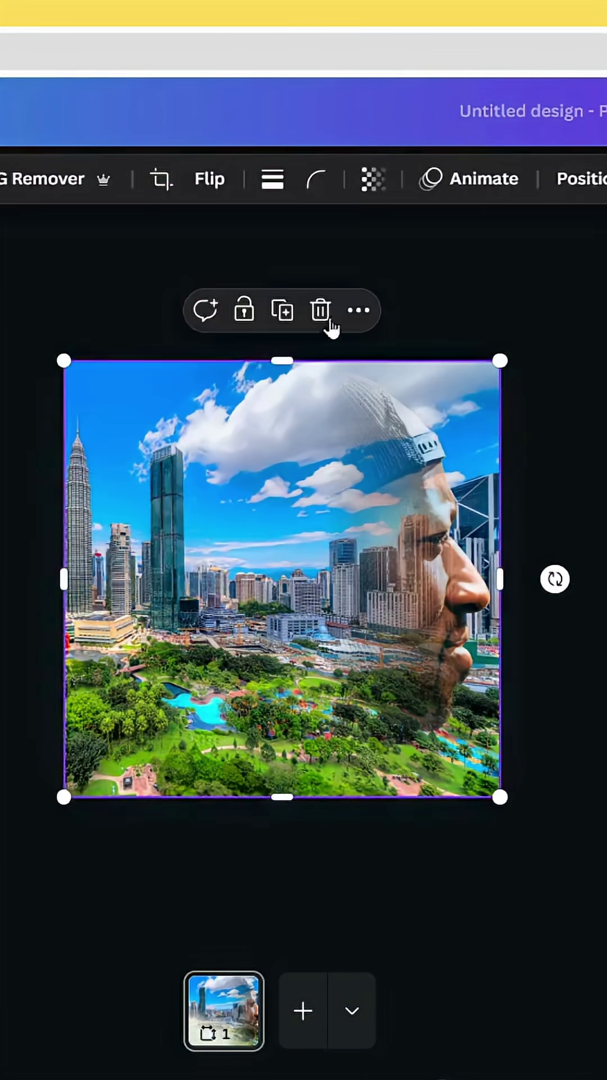
{"action": "left_click", "coordinate": [321, 311]}
{"action": "left_click", "coordinate": [295, 367]}
{"action": "left_click", "coordinate": [321, 310]}
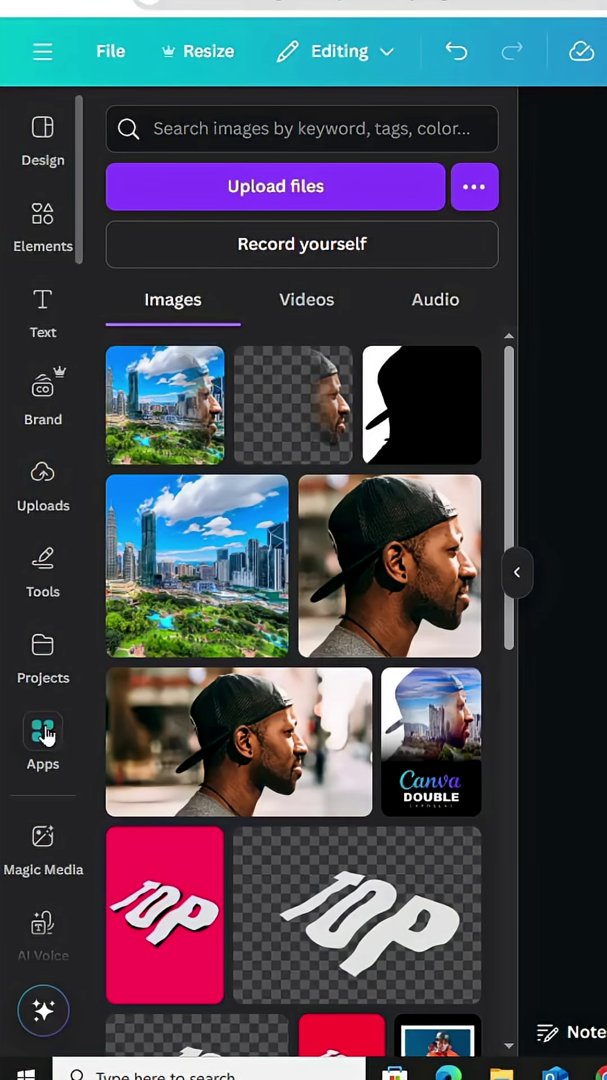
Open the Blend Image app from Apps
{"action": "left_click", "coordinate": [45, 734]}
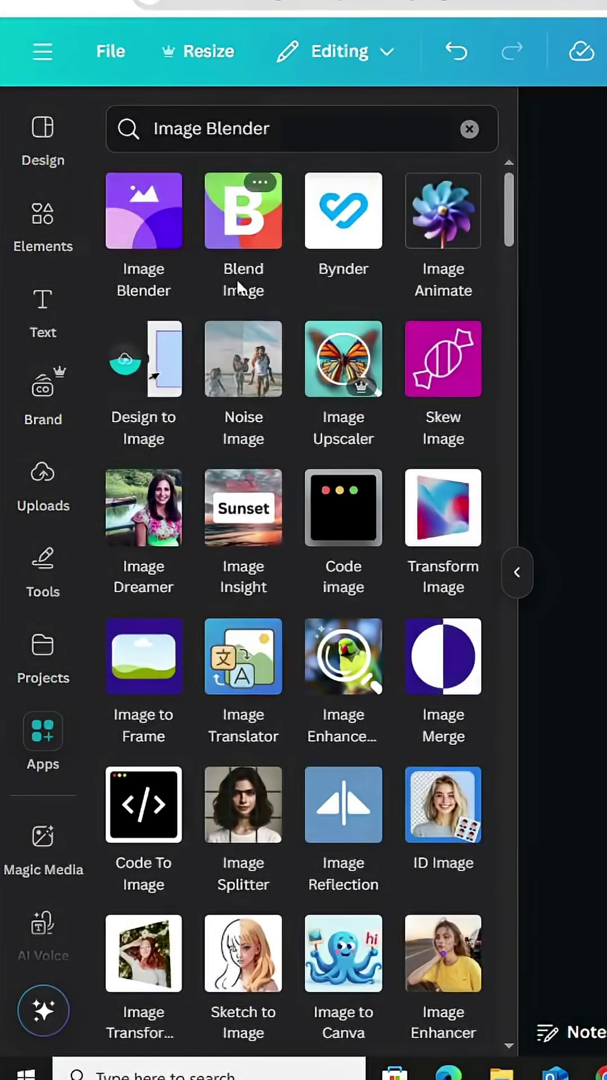
{"action": "left_click", "coordinate": [243, 225]}
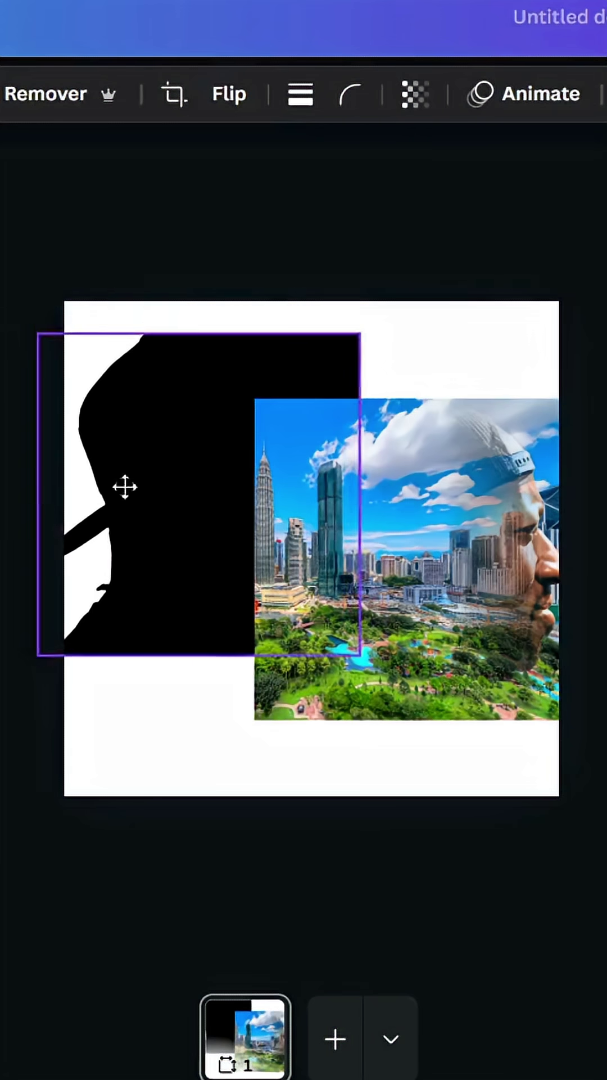
Use the silhouette as the top layer and the city image as the bottom layer
{"action": "left_click_drag", "start_coordinate": [118, 473], "coordinate": [152, 432]}
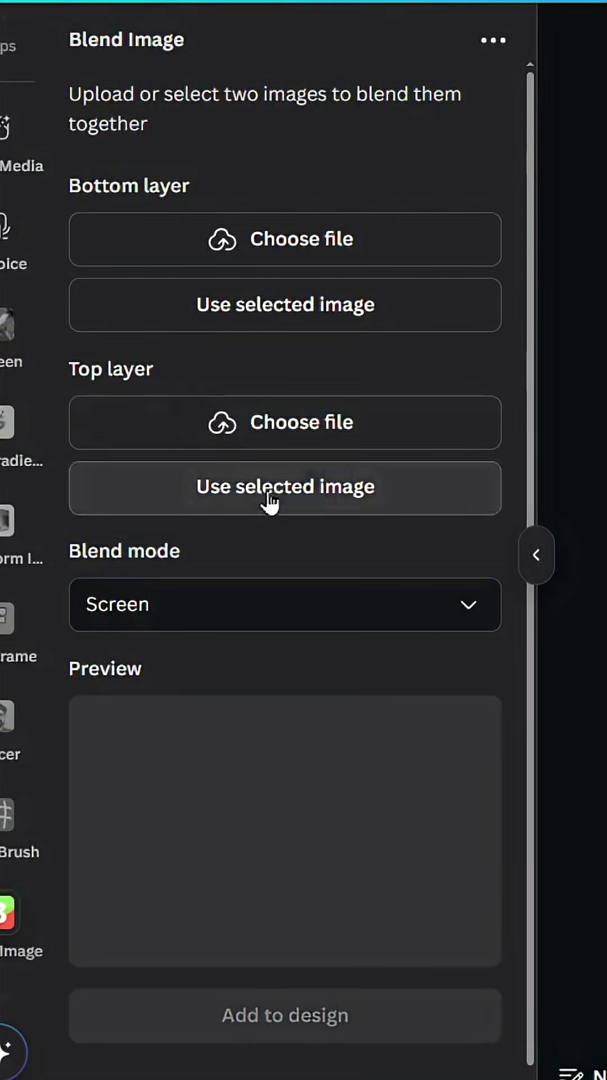
{"action": "left_click", "coordinate": [272, 486]}
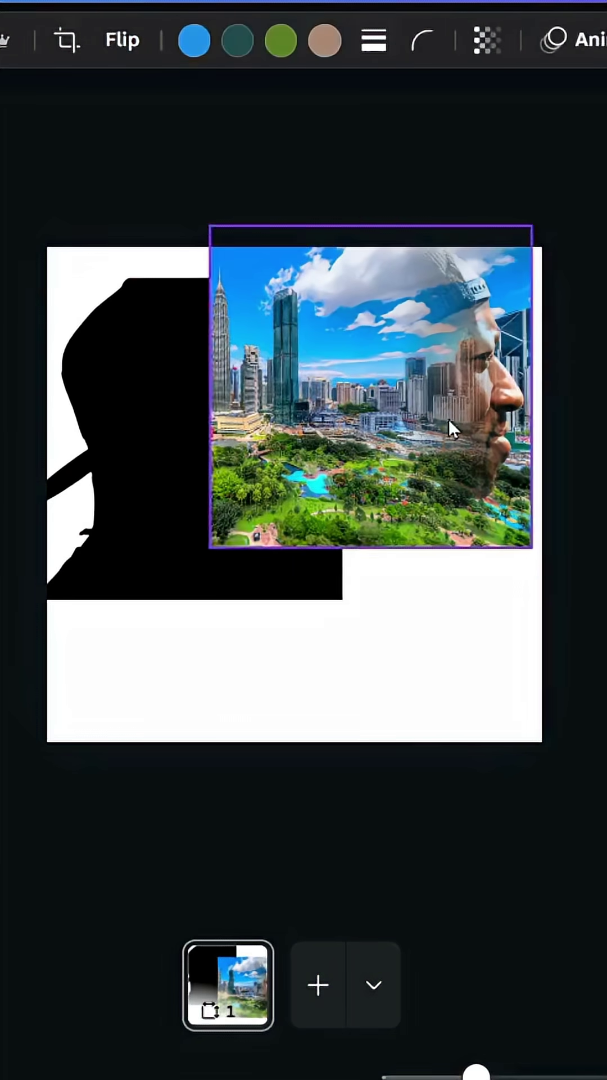
{"action": "left_click", "coordinate": [448, 418]}
{"action": "left_click_drag", "start_coordinate": [379, 366], "coordinate": [419, 416]}
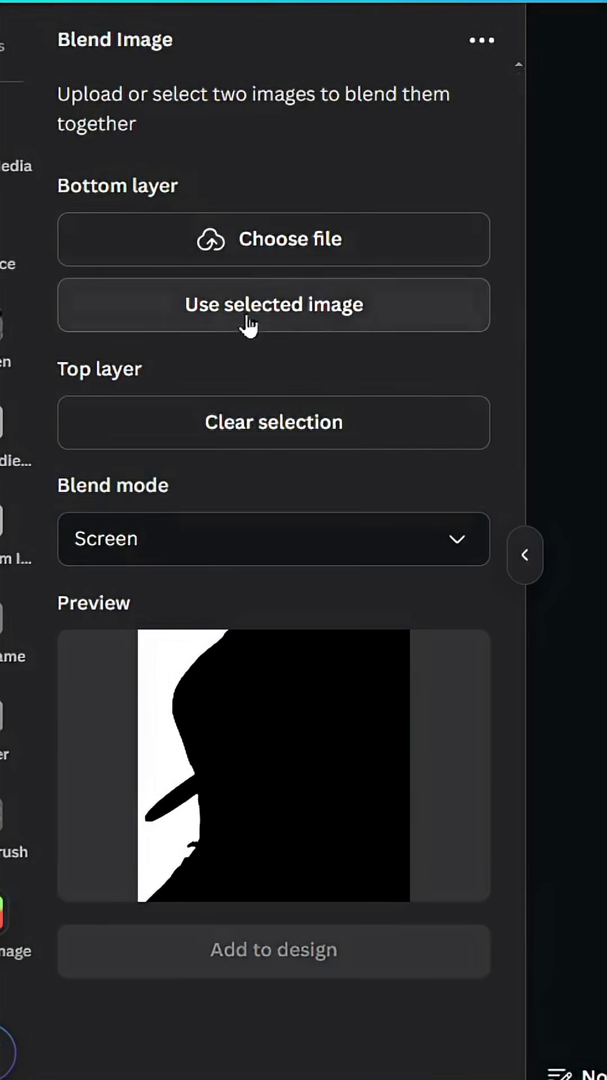
{"action": "left_click", "coordinate": [248, 305]}
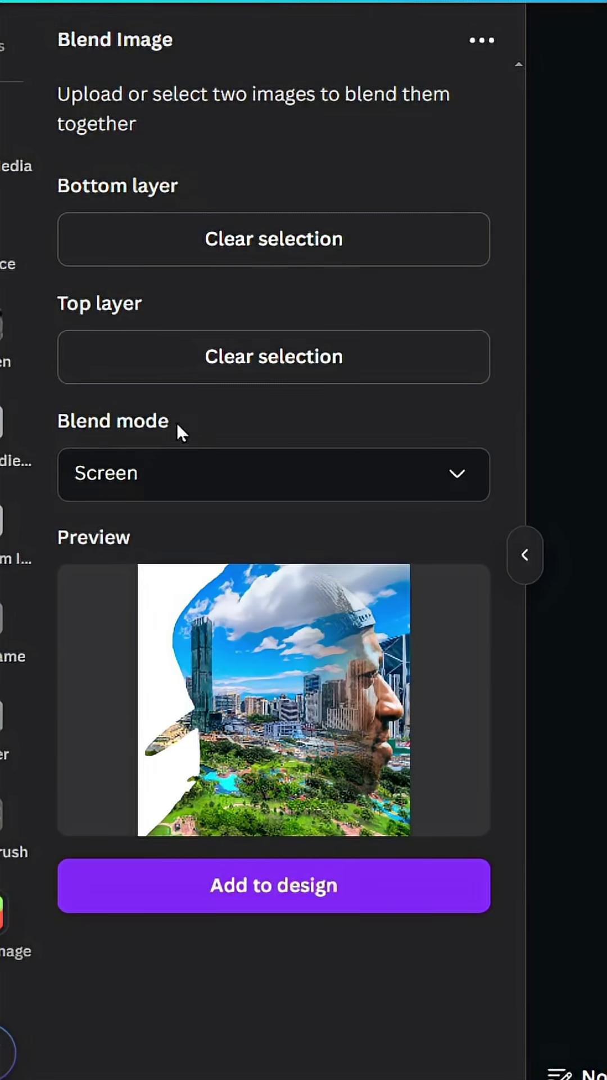
Keep the Screen blend mode and stretch the blended silhouette image to fill the page
{"action": "left_click", "coordinate": [169, 474]}
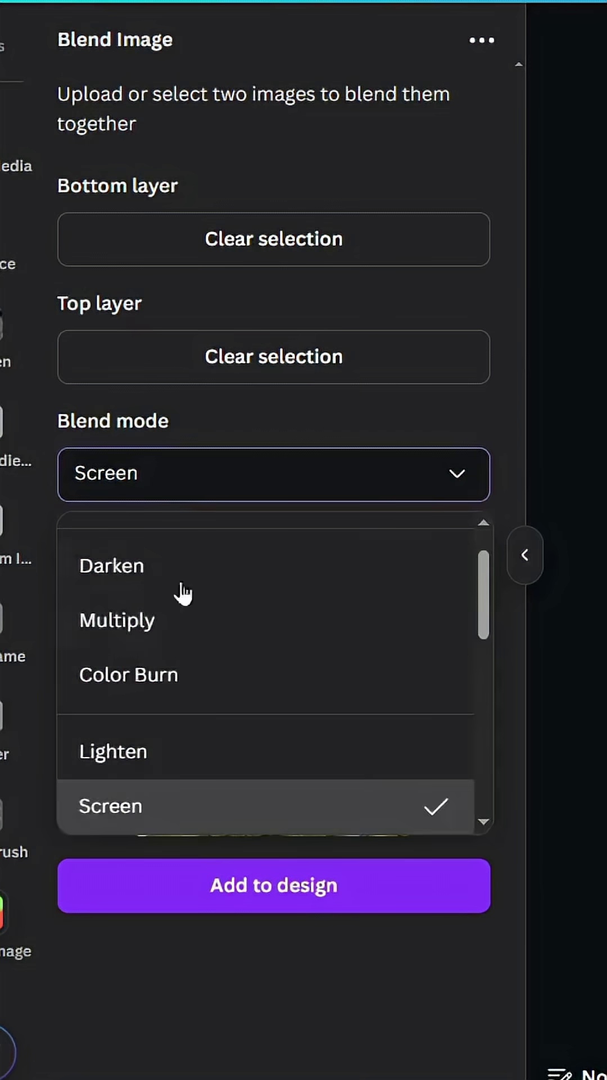
{"action": "left_click", "coordinate": [203, 808]}
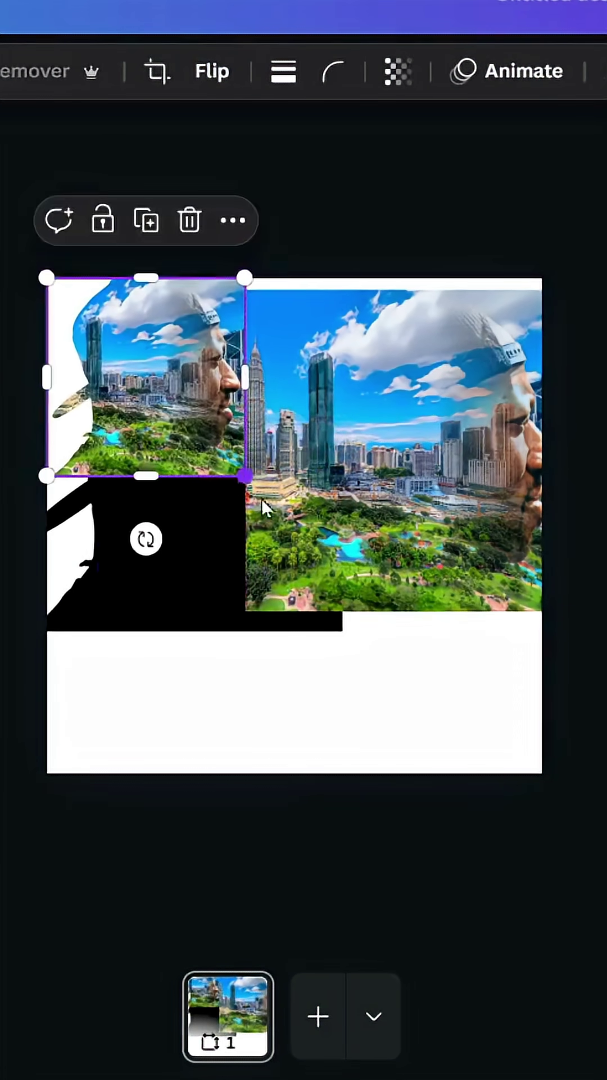
{"action": "left_click_drag", "start_coordinate": [245, 477], "coordinate": [545, 775]}
{"action": "left_click", "coordinate": [574, 886]}
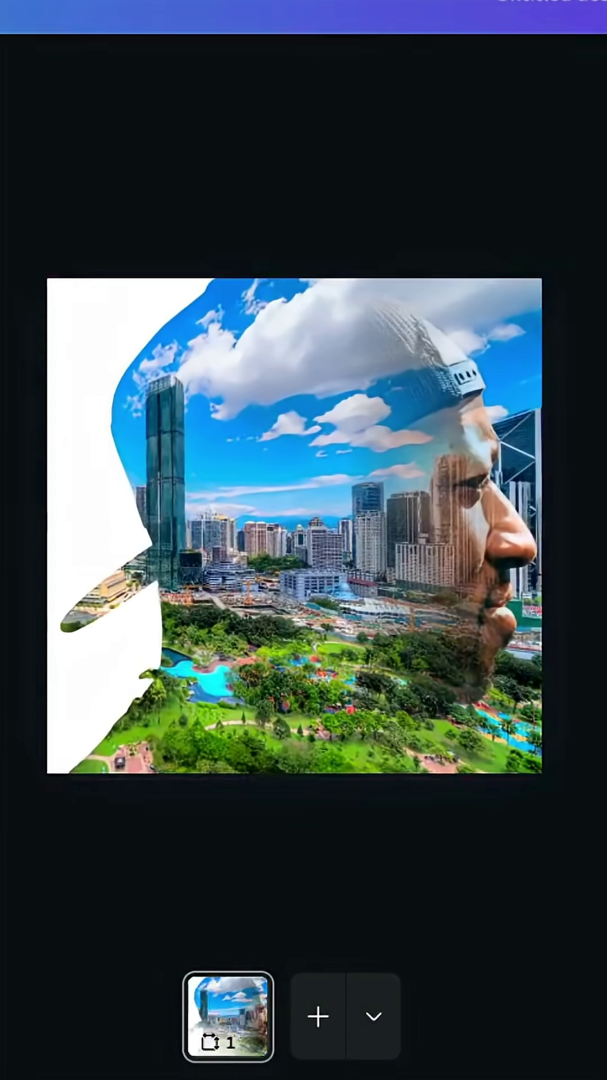